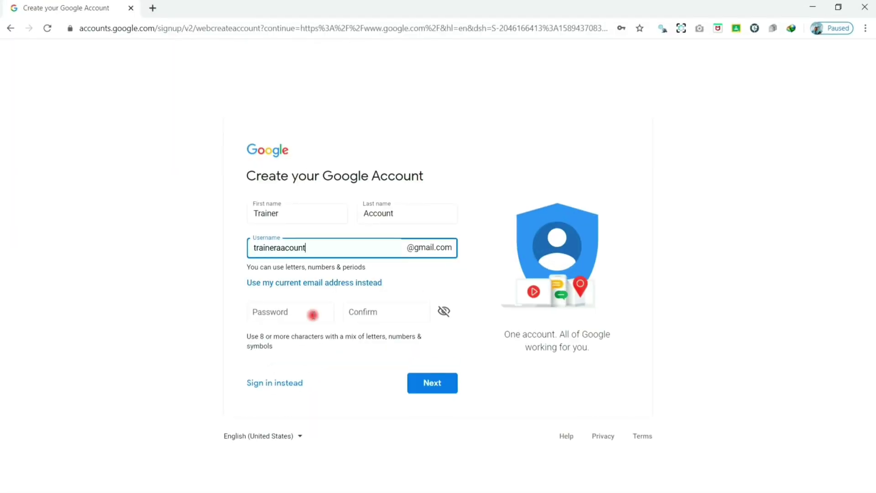
- Browse the class preview, including the Task 1.1-2 Presentation Template post
{"action": "left_click", "coordinate": [312, 315]}
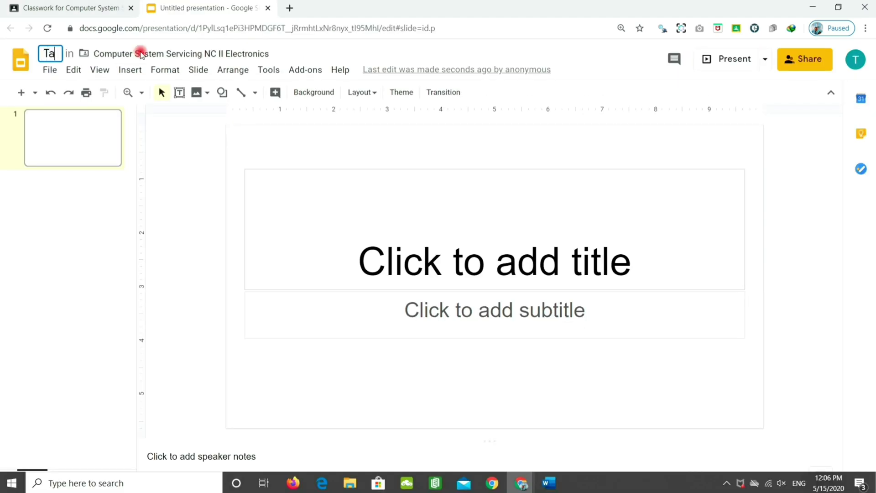
{"action": "type", "text": "sk 1.1-2 Presentation Template"}
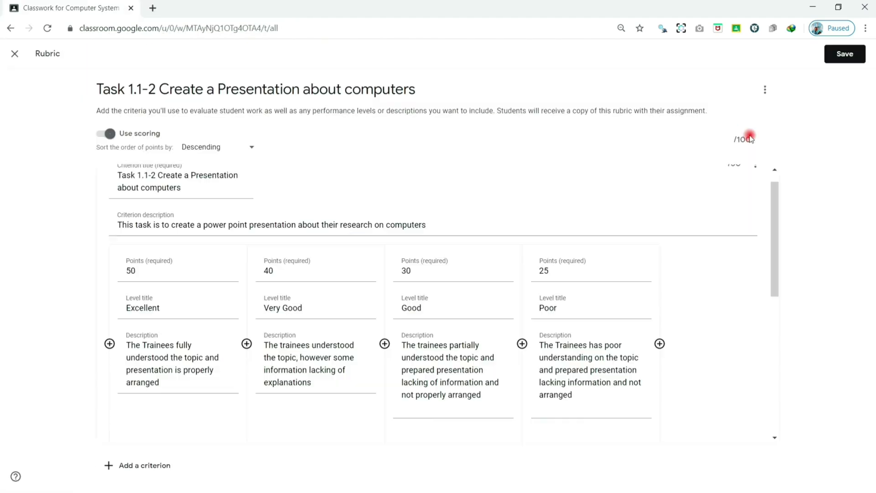
{"action": "scroll", "coordinate": [158, 427], "scroll_direction": "down", "scroll_amount": 1}
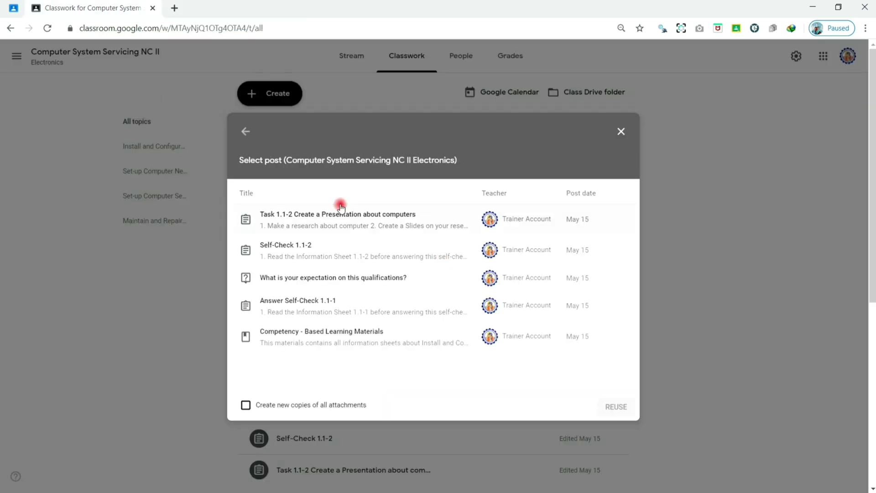
{"action": "left_click", "coordinate": [339, 204]}
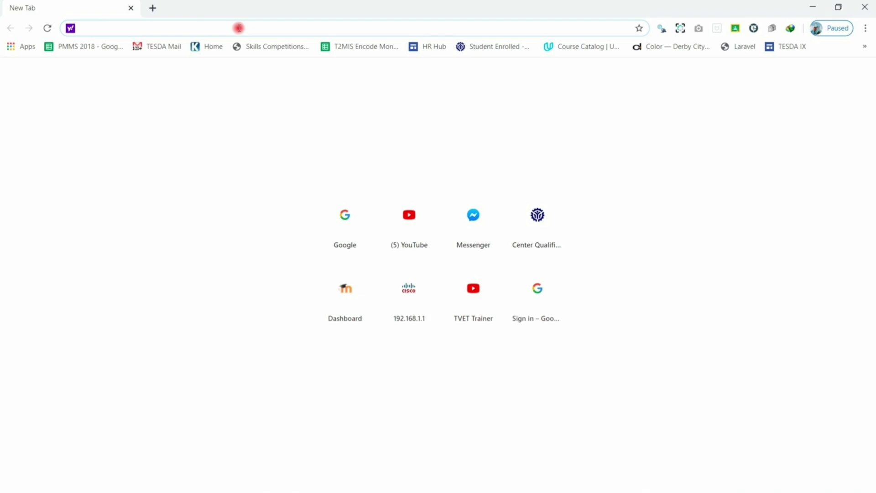
- Load google.com by typing 'Goo' in the address bar and accepting the autocomplete
{"action": "type", "text": "Google.com"}
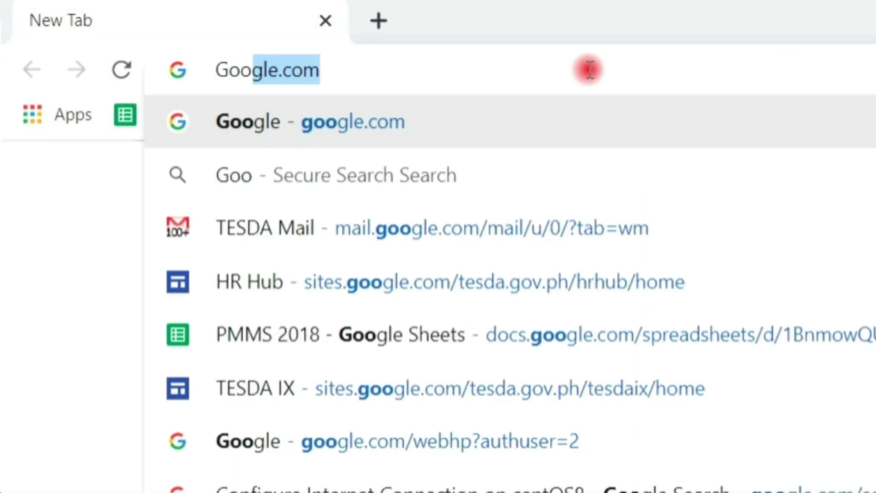
{"action": "key", "text": "Return"}
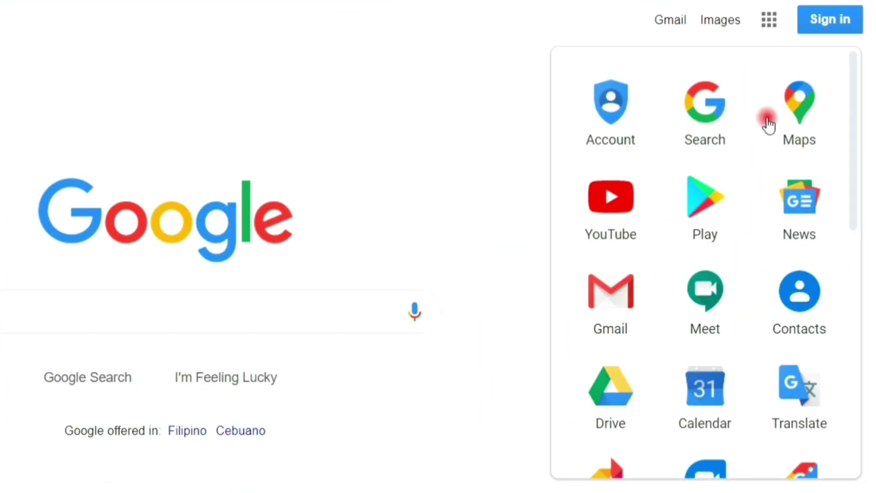
{"action": "scroll", "coordinate": [738, 185], "scroll_direction": "down", "scroll_amount": 7}
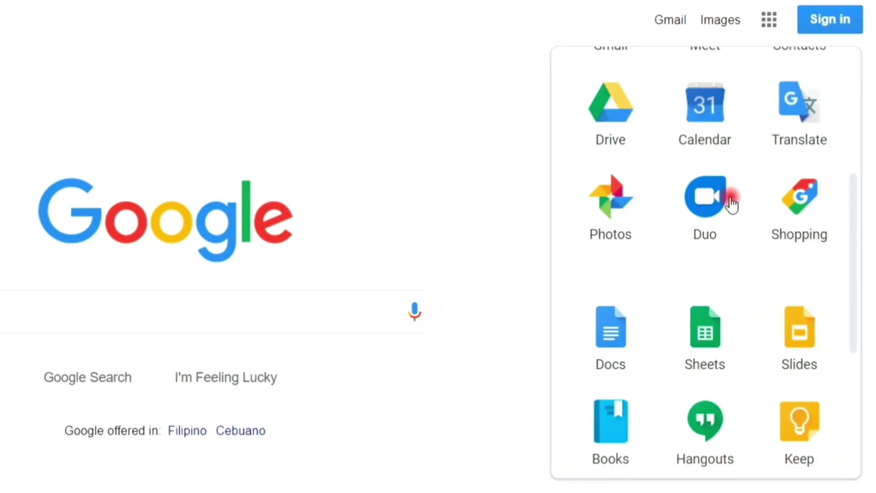
{"action": "scroll", "coordinate": [730, 204], "scroll_direction": "down", "scroll_amount": 5}
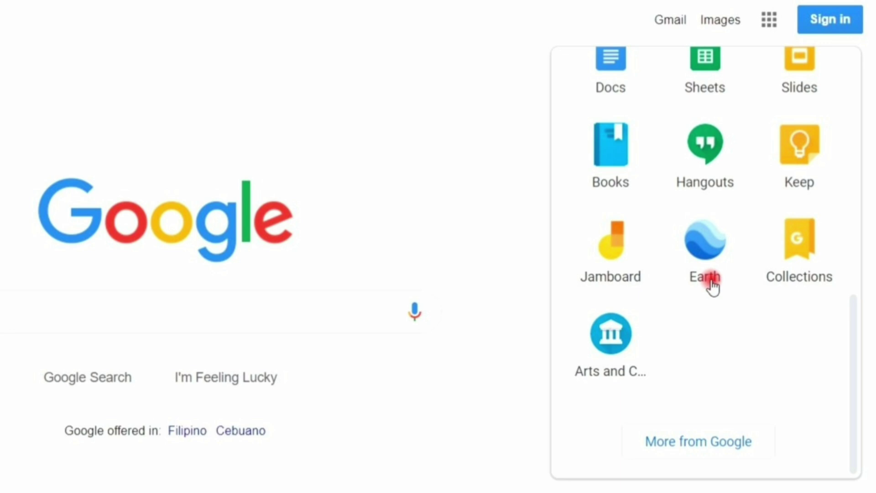
- From Sign in, clear the prefilled email and choose Create account for myself
{"action": "left_click", "coordinate": [502, 404]}
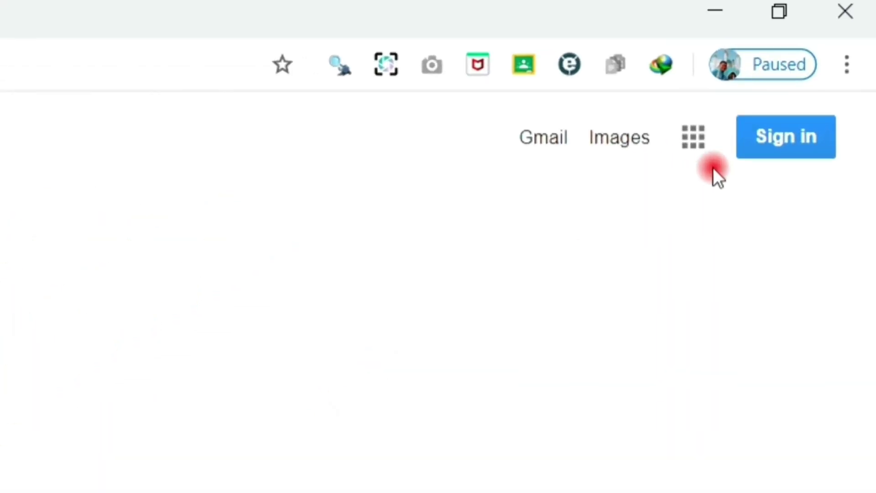
{"action": "left_click", "coordinate": [775, 147]}
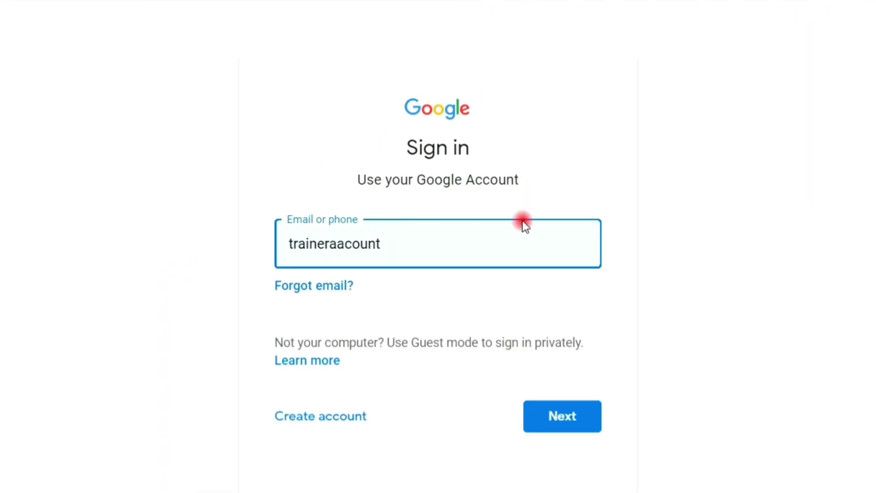
{"action": "left_click_drag", "start_coordinate": [427, 245], "coordinate": [137, 256]}
{"action": "key", "text": "BackSpace"}
{"action": "left_click", "coordinate": [698, 165]}
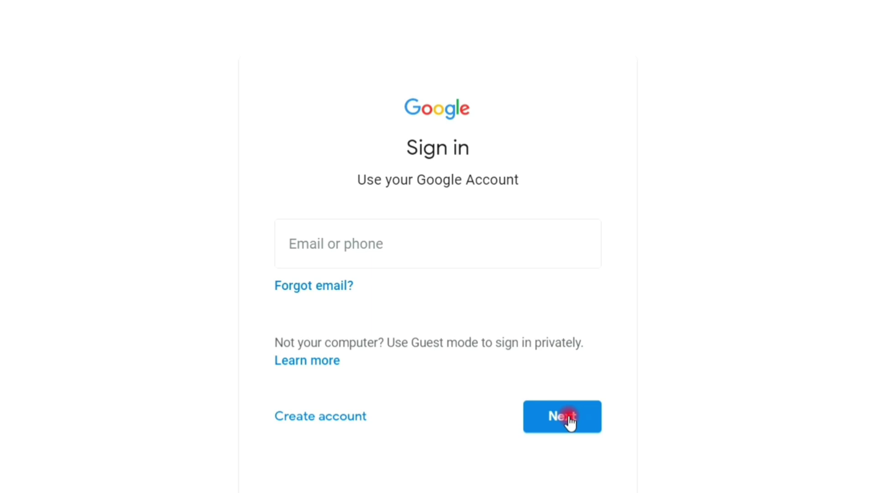
{"action": "left_click", "coordinate": [308, 427]}
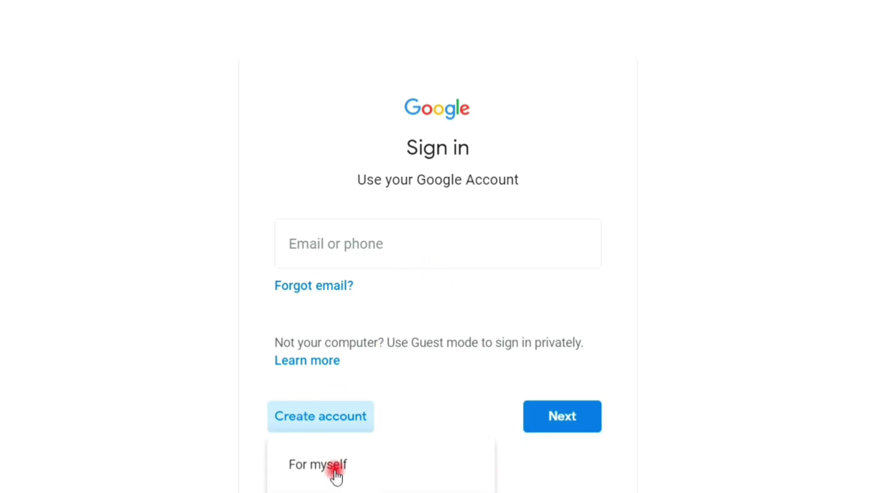
{"action": "left_click", "coordinate": [335, 470]}
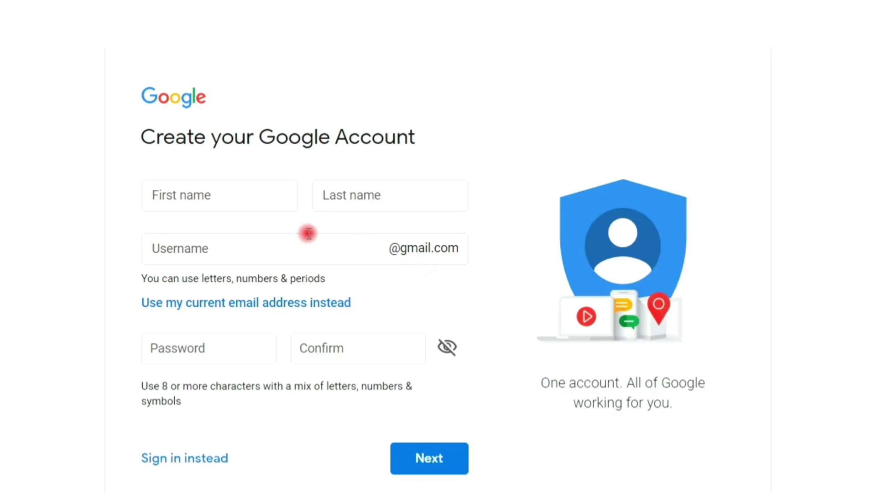
- Enter the account holder's first and last name
{"action": "left_click", "coordinate": [245, 194]}
{"action": "left_click", "coordinate": [244, 194]}
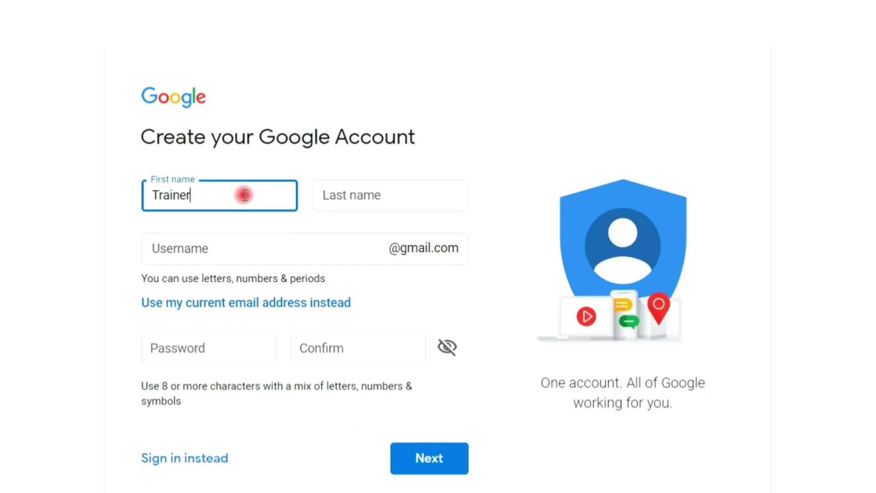
{"action": "type", "text": "Trainer"}
{"action": "left_click", "coordinate": [361, 184]}
{"action": "type", "text": "Account"}
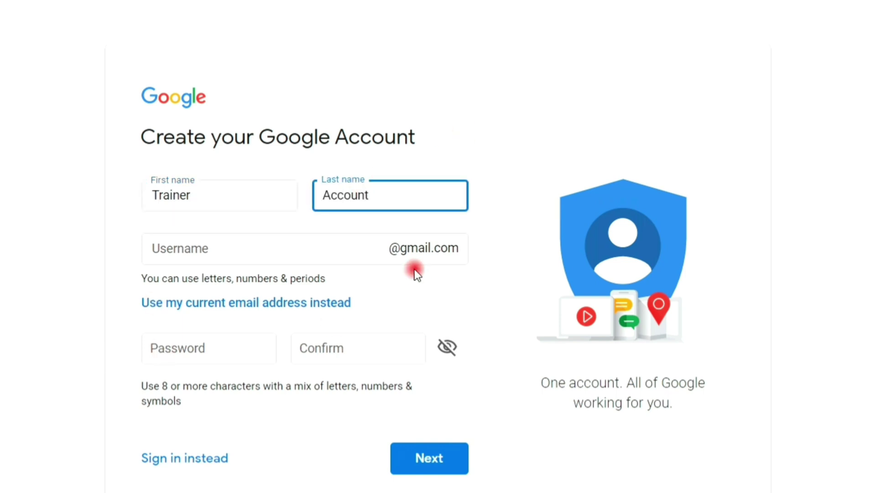
- Accept a suggested Gmail username, enter and confirm the password, then submit
{"action": "left_click", "coordinate": [286, 244]}
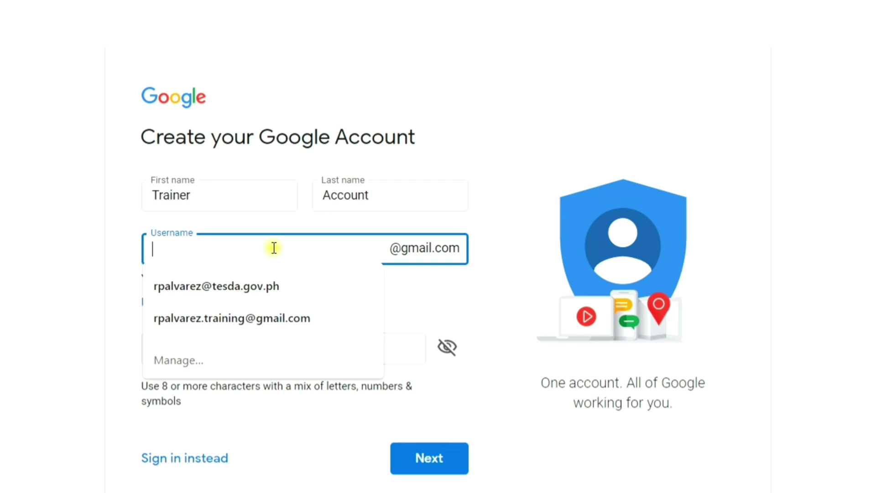
{"action": "type", "text": "Tra"}
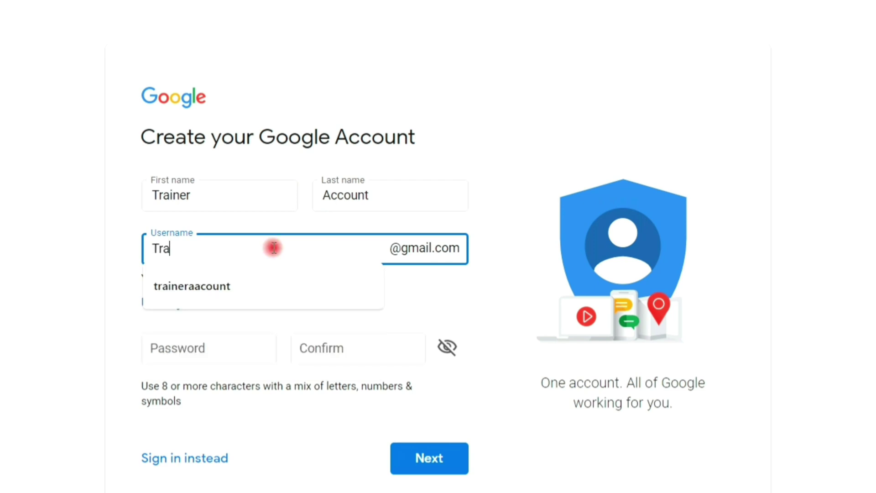
{"action": "left_click", "coordinate": [267, 280]}
{"action": "left_click", "coordinate": [243, 348]}
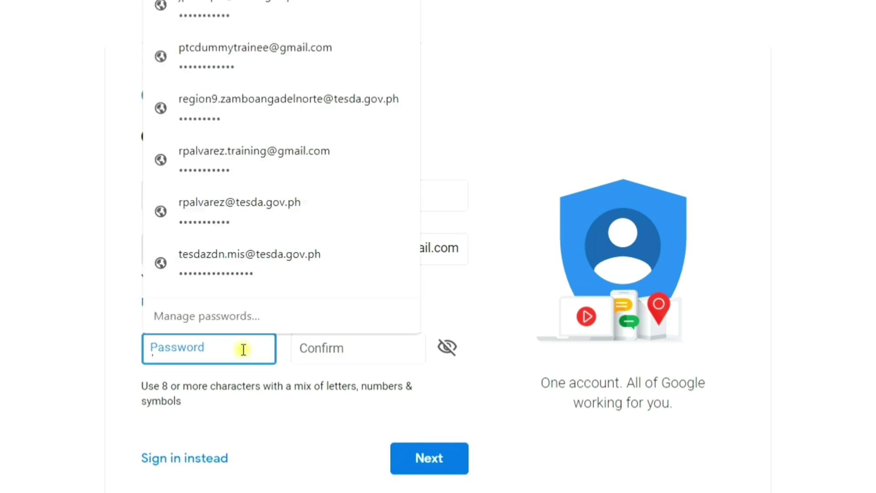
{"action": "type", "text": "t"}
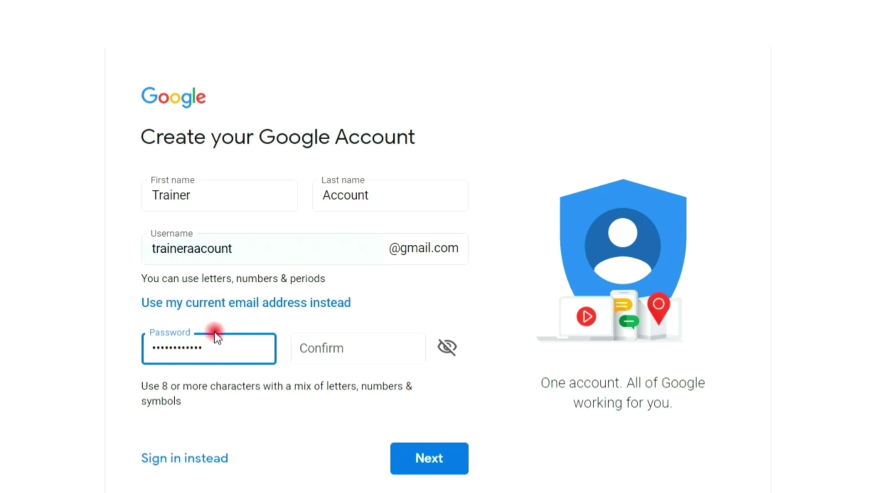
{"action": "left_click", "coordinate": [335, 355]}
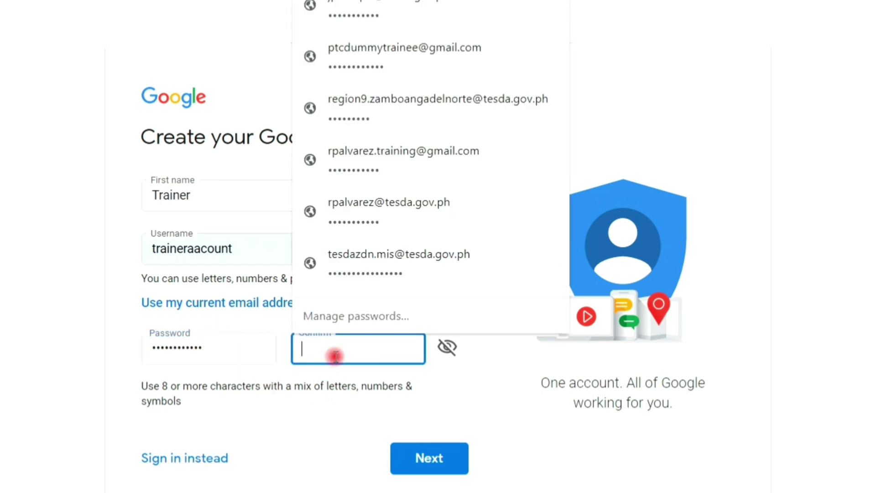
{"action": "type", "text": "t"}
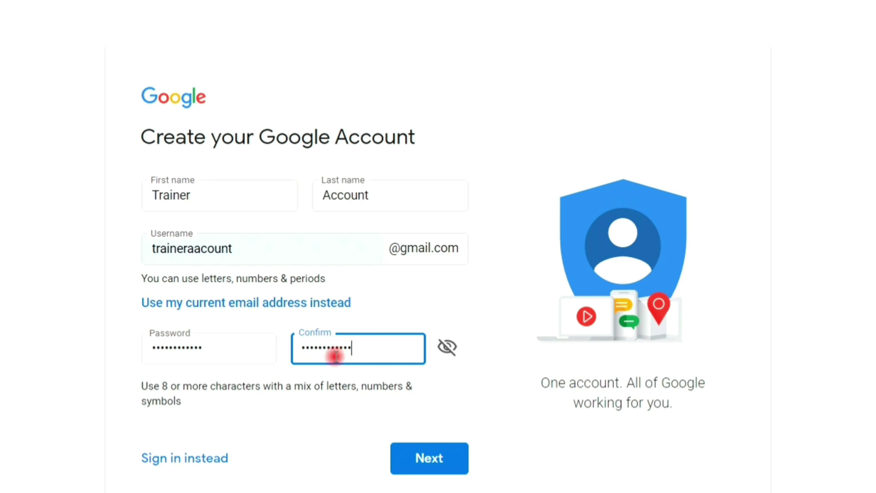
{"action": "left_click", "coordinate": [456, 463]}
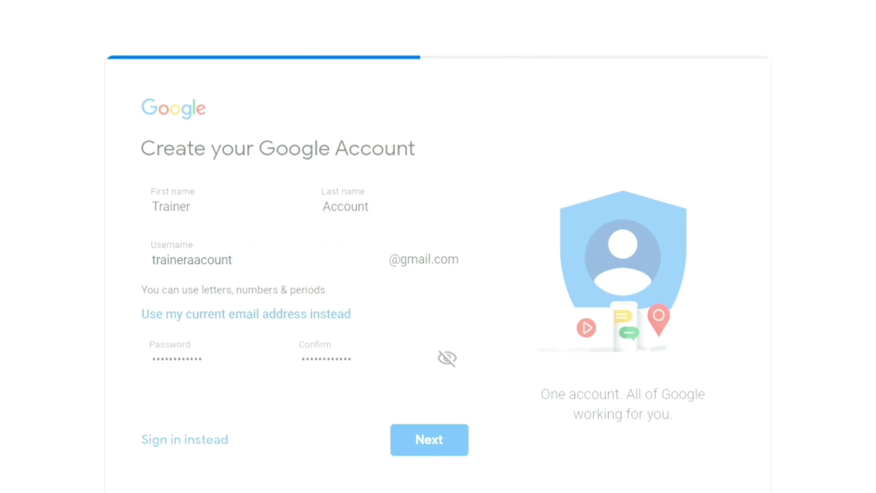
- Enter the phone number and leave the recovery email empty
{"action": "left_click", "coordinate": [224, 165]}
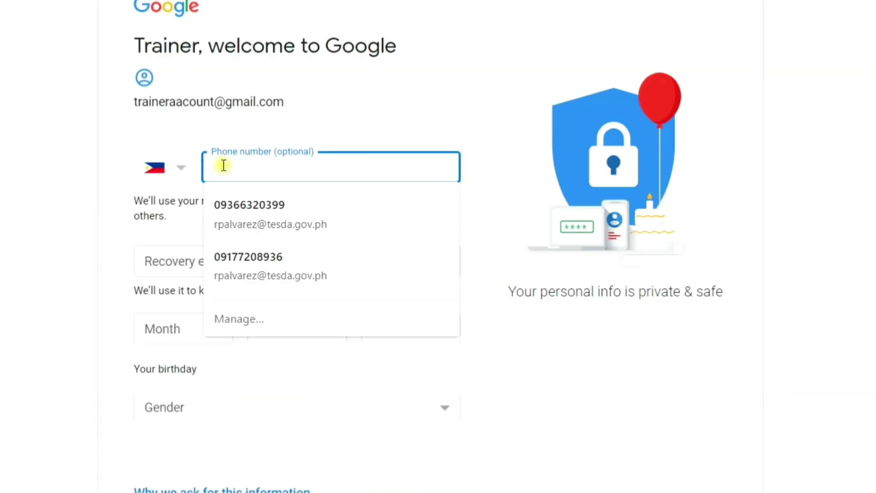
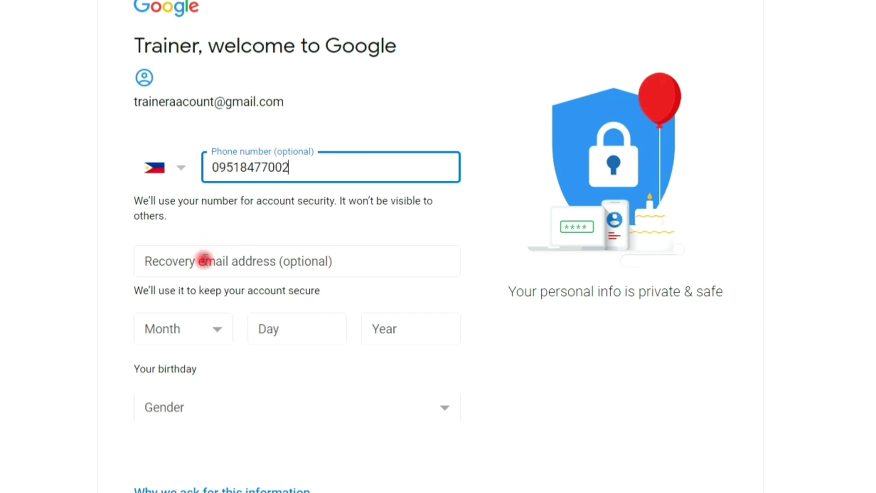
{"action": "left_click", "coordinate": [205, 260]}
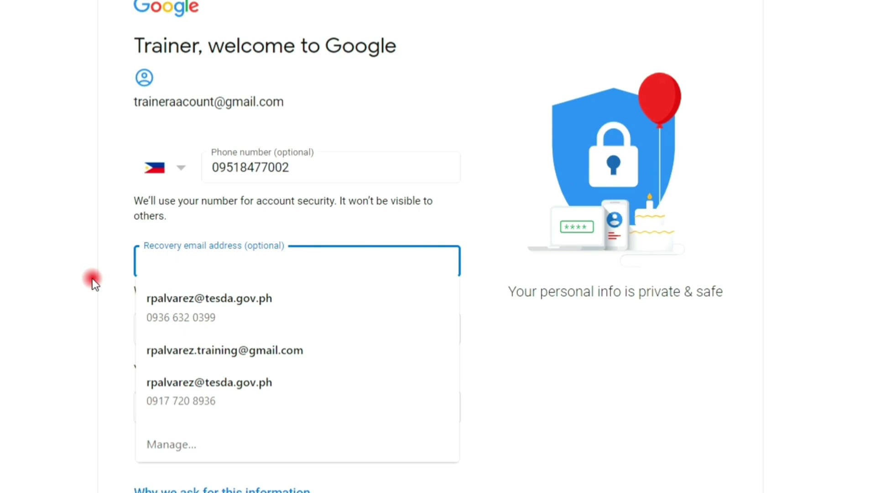
{"action": "left_click", "coordinate": [114, 269]}
- Set the birthday to February 12, 1990 and gender to Male, then submit
{"action": "left_click", "coordinate": [189, 326]}
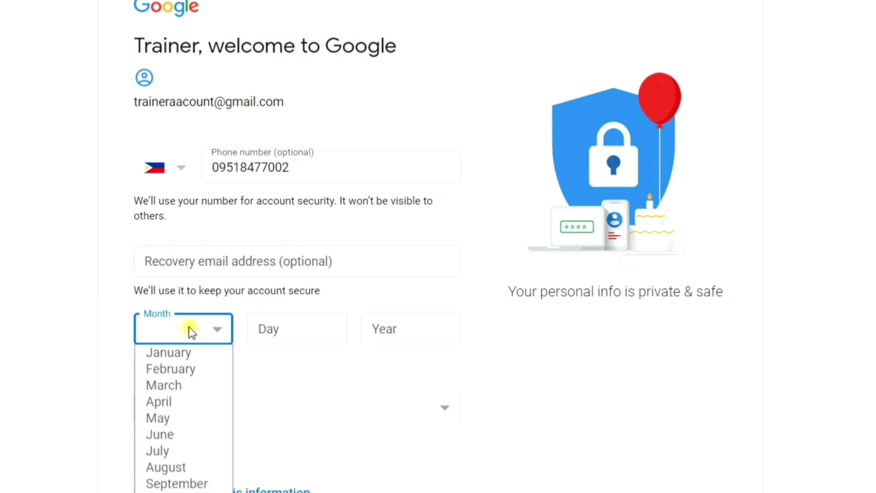
{"action": "left_click", "coordinate": [183, 368]}
{"action": "left_click", "coordinate": [295, 329]}
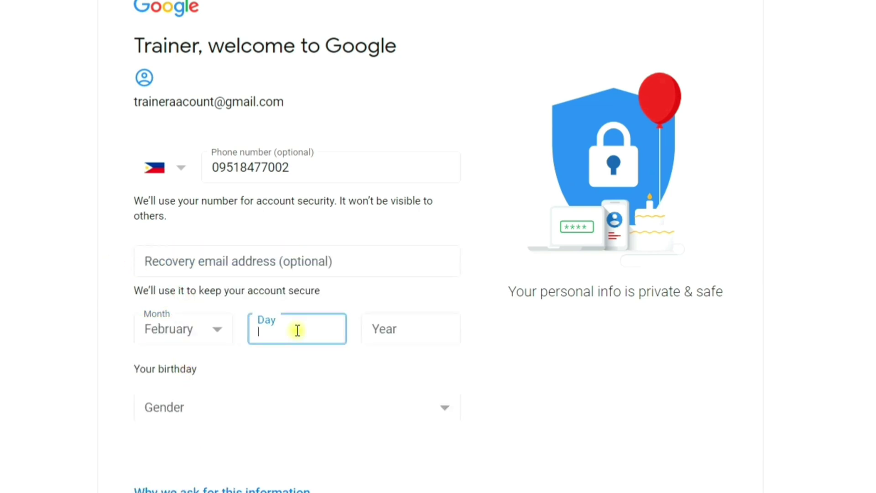
{"action": "type", "text": "12"}
{"action": "left_click", "coordinate": [376, 335]}
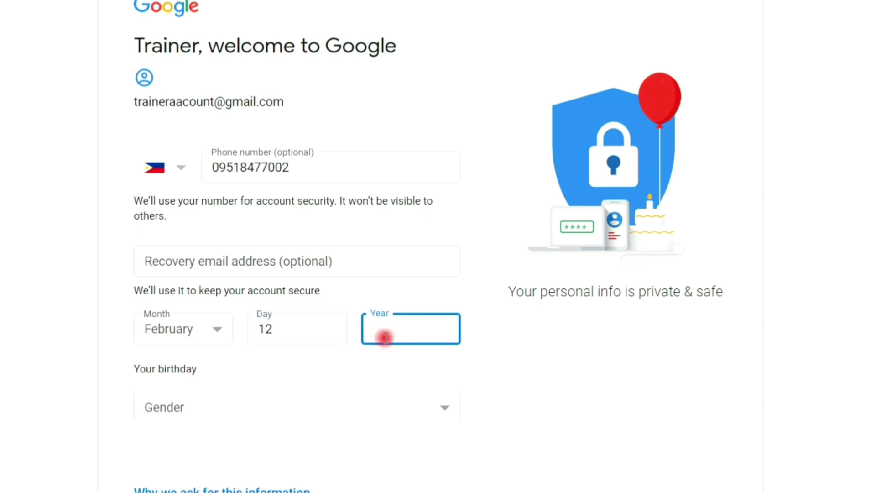
{"action": "type", "text": "1990"}
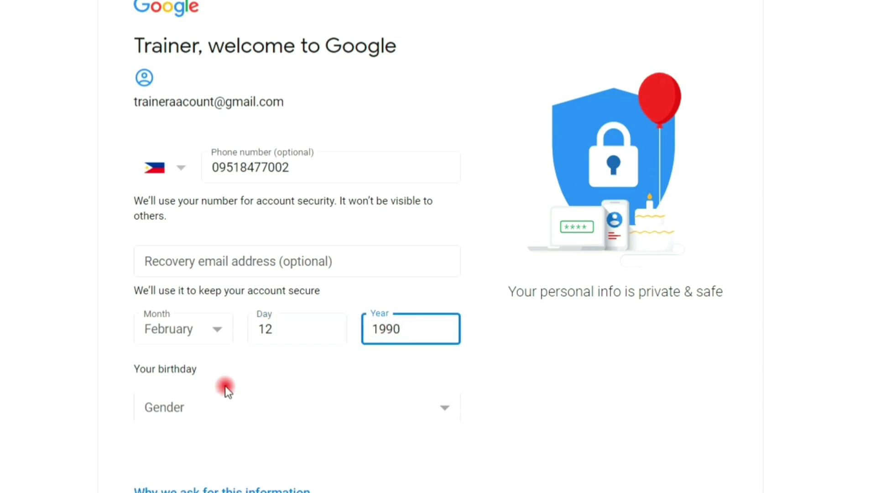
{"action": "left_click", "coordinate": [196, 321]}
{"action": "left_click", "coordinate": [187, 356]}
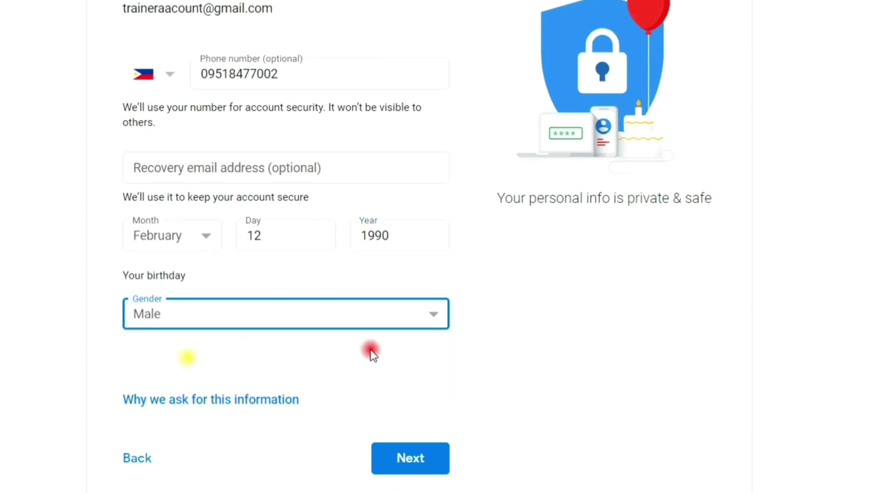
{"action": "scroll", "coordinate": [562, 349], "scroll_direction": "down", "scroll_amount": 1}
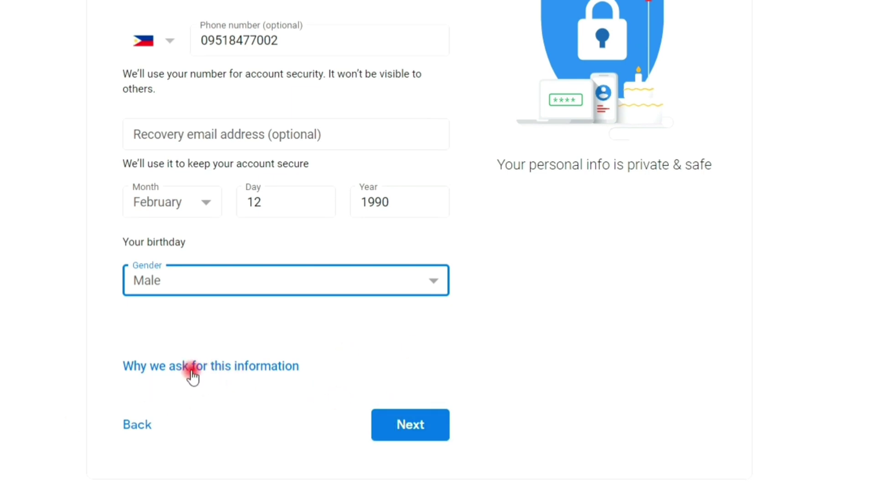
{"action": "left_click", "coordinate": [411, 424]}
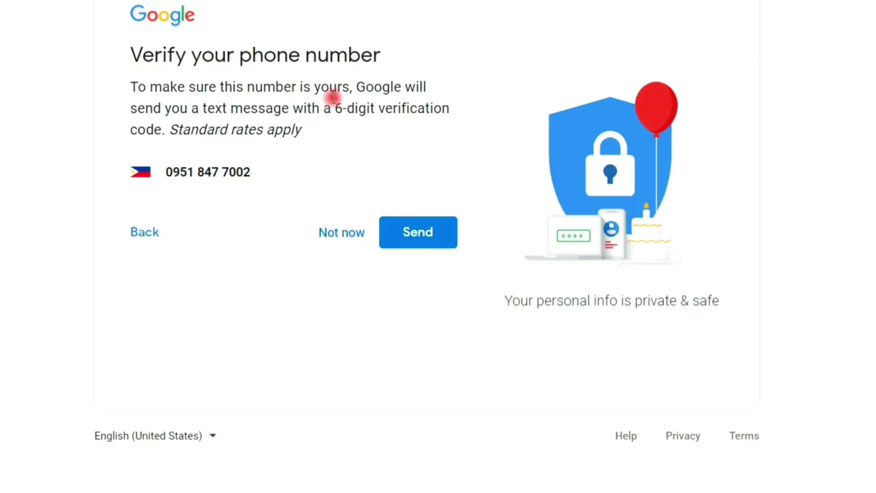
- Send a verification code to the phone and verify it with the received code
{"action": "left_click", "coordinate": [417, 239]}
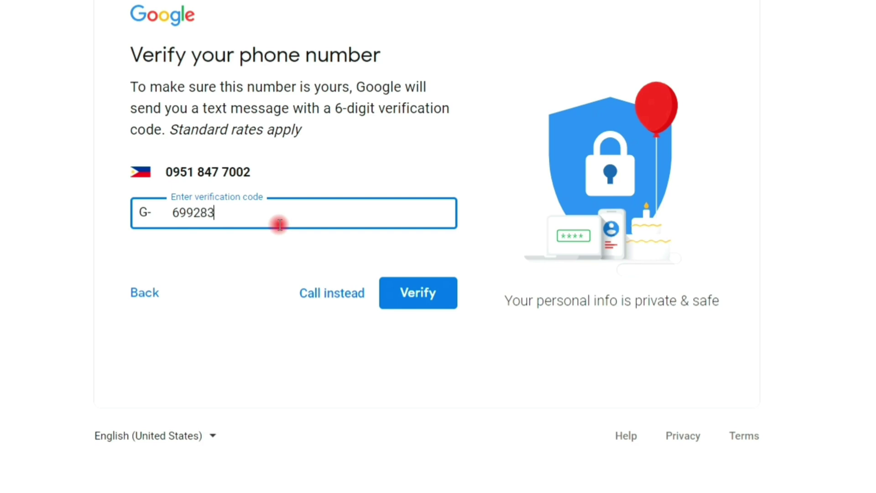
{"action": "left_click", "coordinate": [393, 302]}
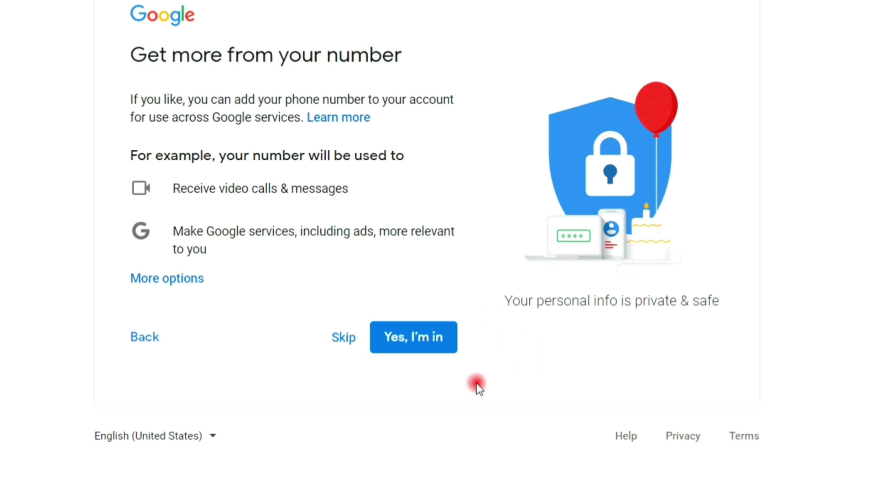
- Skip linking the number to other services and agree to Privacy and Terms
{"action": "left_click", "coordinate": [343, 340]}
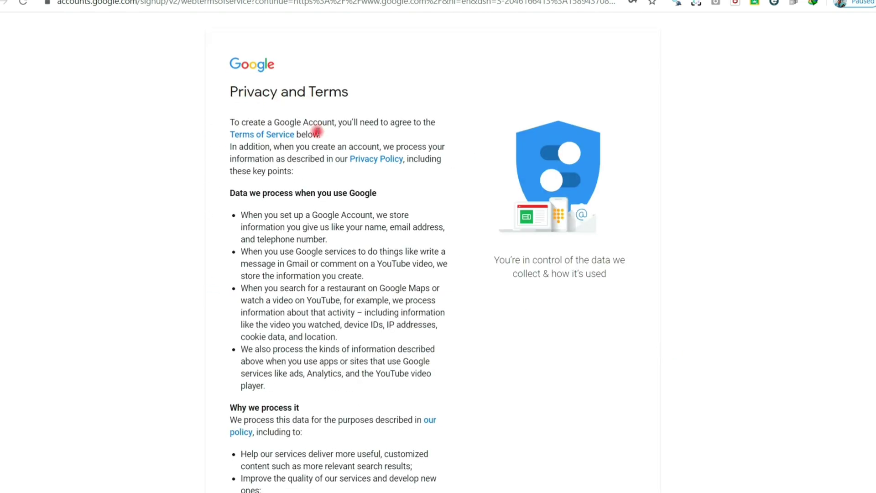
{"action": "scroll", "coordinate": [313, 137], "scroll_direction": "down", "scroll_amount": 10}
{"action": "left_click", "coordinate": [436, 418]}
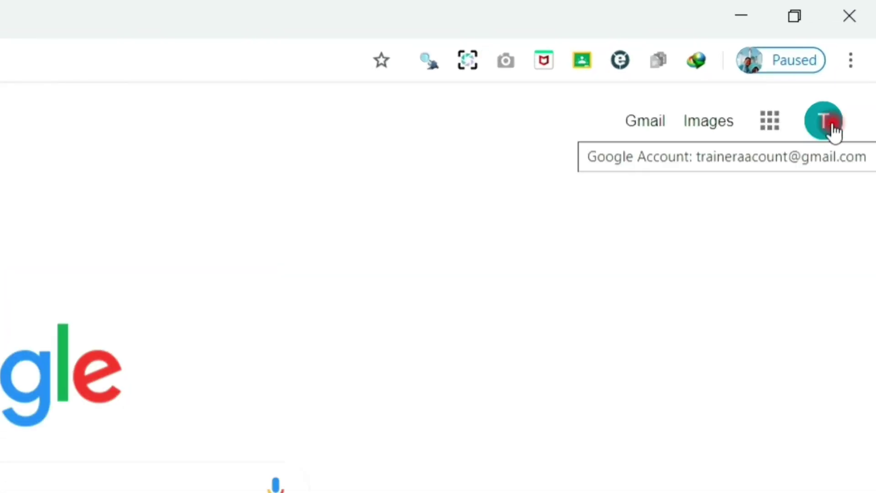
- Open the Google apps panel and scroll down to Classroom
{"action": "left_click", "coordinate": [769, 126]}
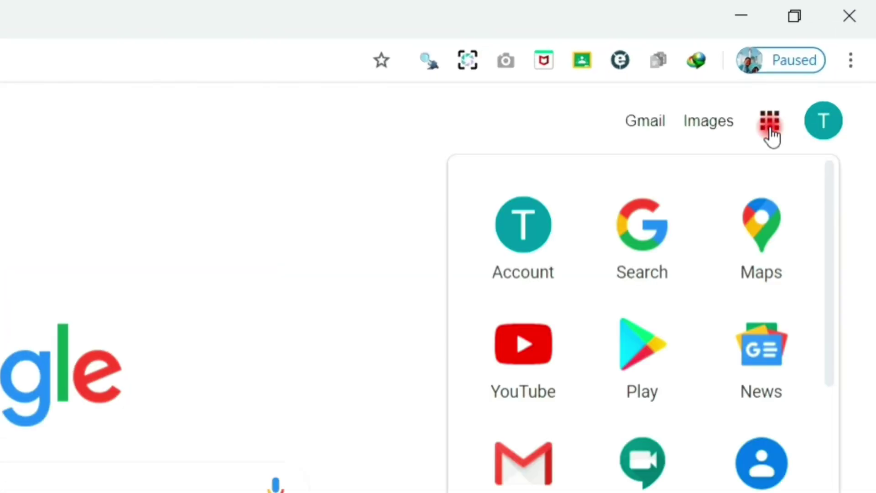
{"action": "scroll", "coordinate": [724, 282], "scroll_direction": "down", "scroll_amount": 5}
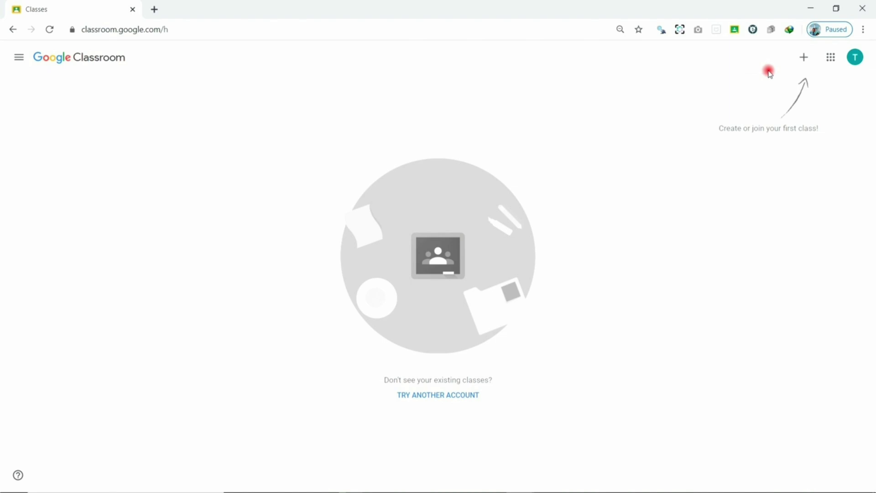
- Choose Create class, tick the non-school notice checkbox and continue
{"action": "left_click", "coordinate": [802, 60]}
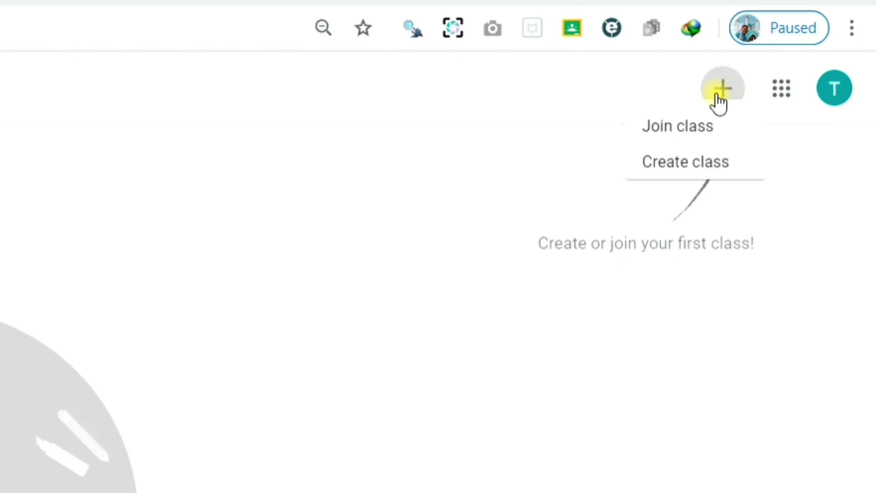
{"action": "left_click", "coordinate": [697, 172]}
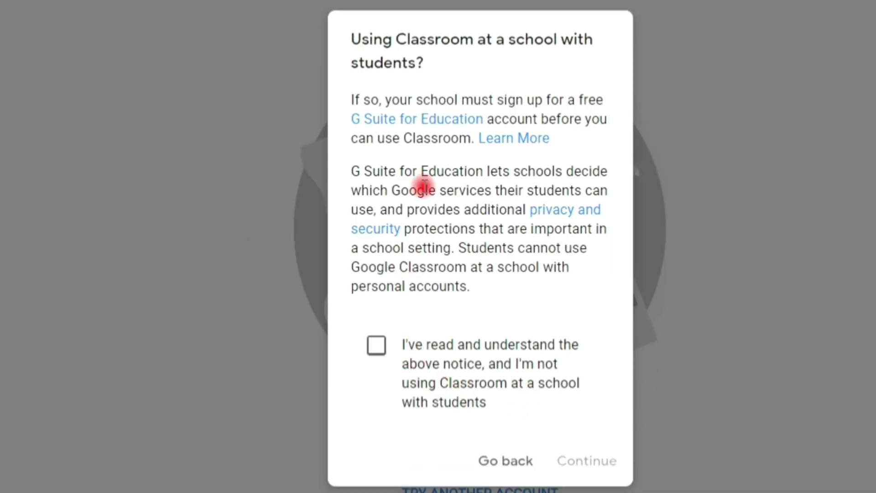
{"action": "left_click", "coordinate": [382, 361]}
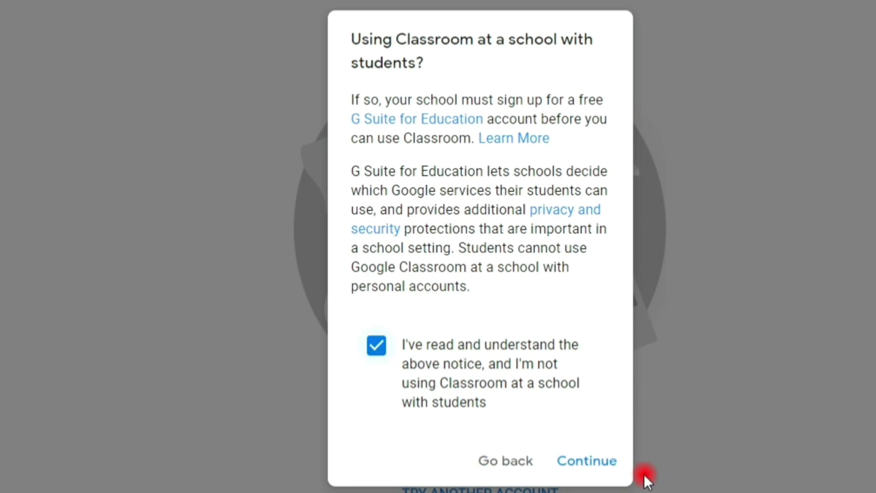
{"action": "left_click", "coordinate": [587, 463]}
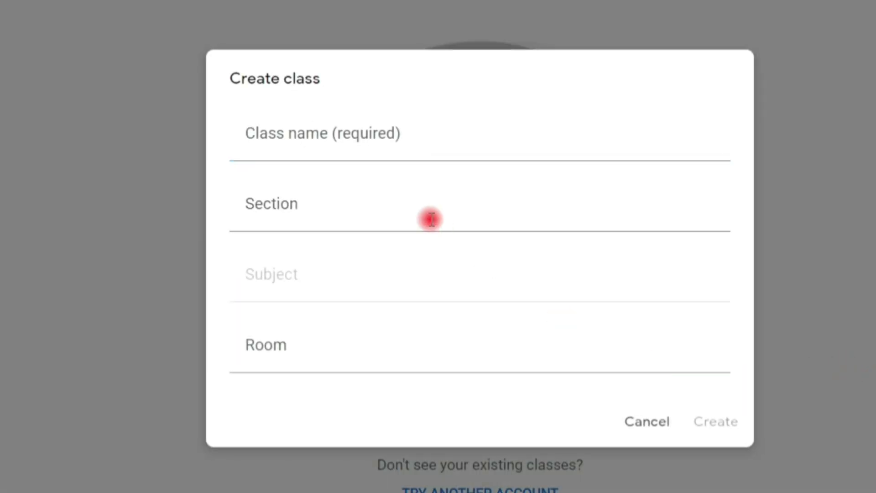
- Enter class name Computer System Servicing NC II, section Electronics, subject CSSNCII, room G Classroom
{"action": "left_click", "coordinate": [407, 161]}
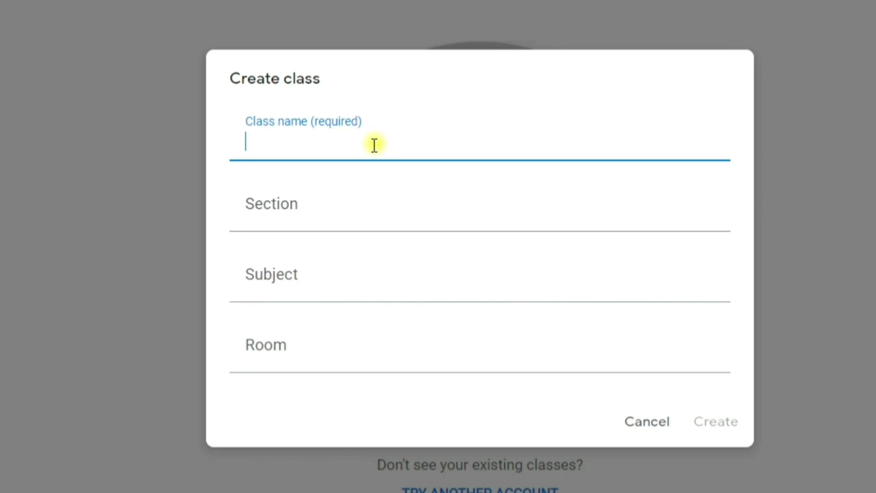
{"action": "type", "text": "Comp"}
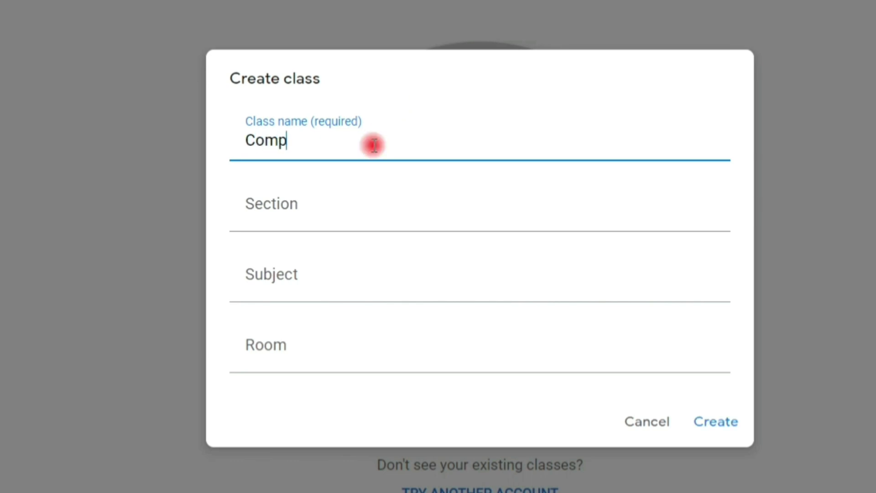
{"action": "type", "text": "uter Syste"}
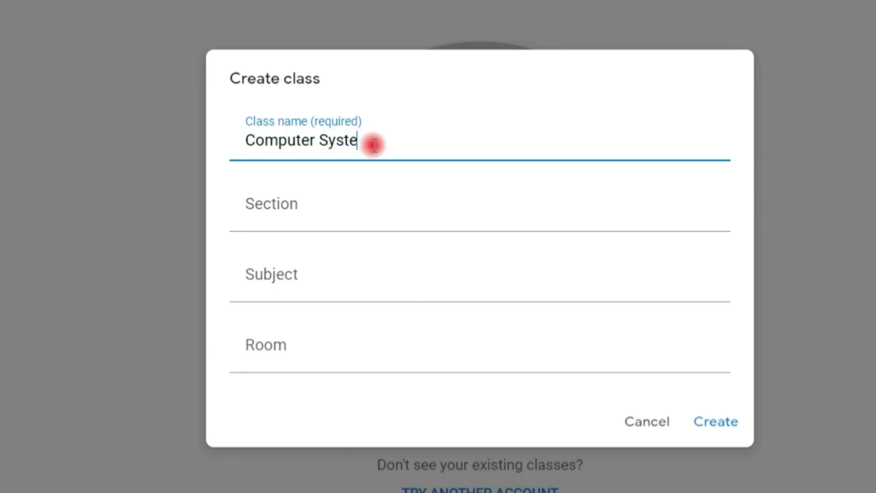
{"action": "type", "text": "m Servicing"}
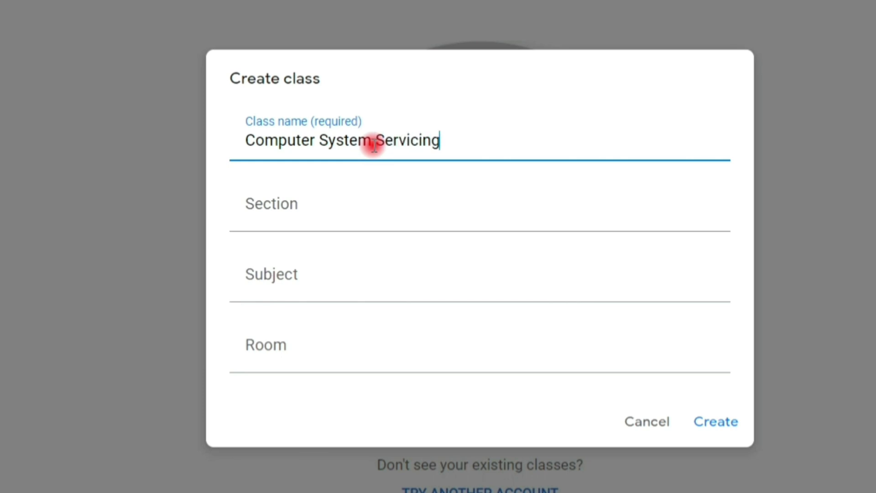
{"action": "type", "text": " NC II"}
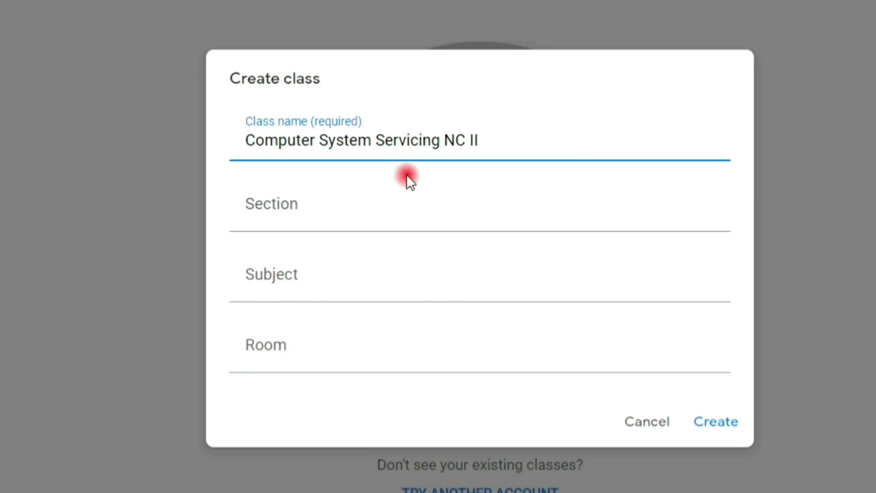
{"action": "left_click", "coordinate": [419, 216]}
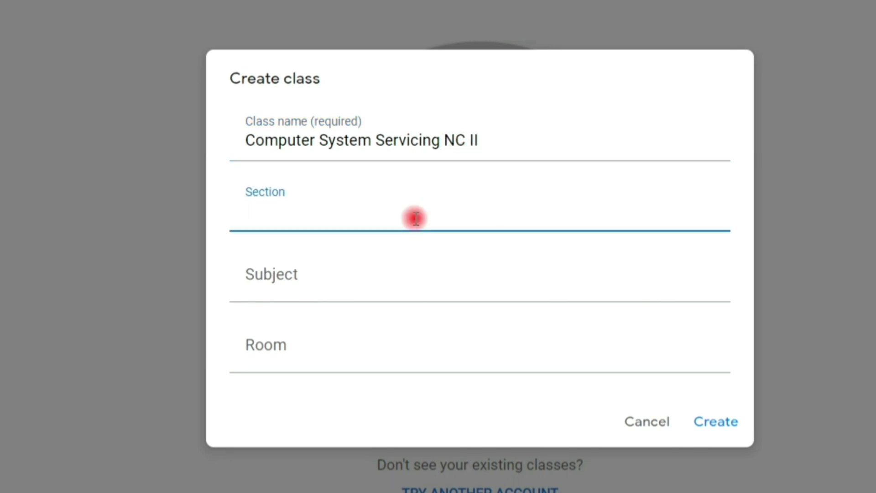
{"action": "type", "text": "Electro"}
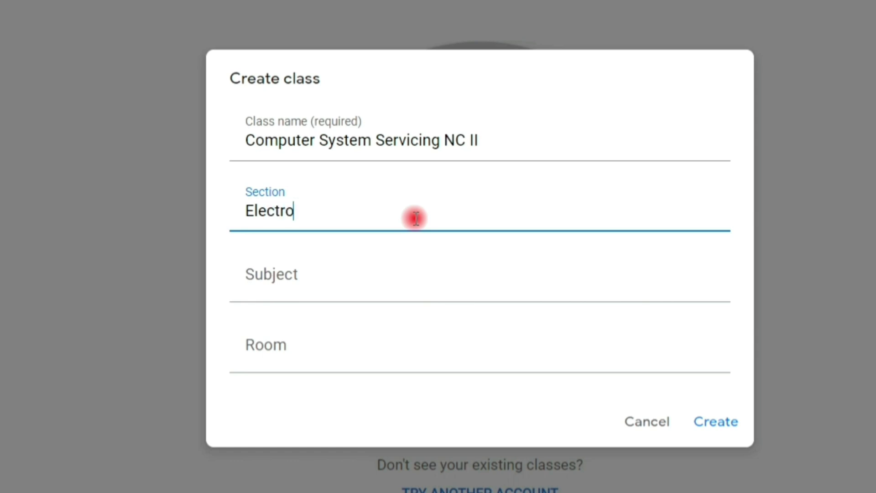
{"action": "type", "text": "nics"}
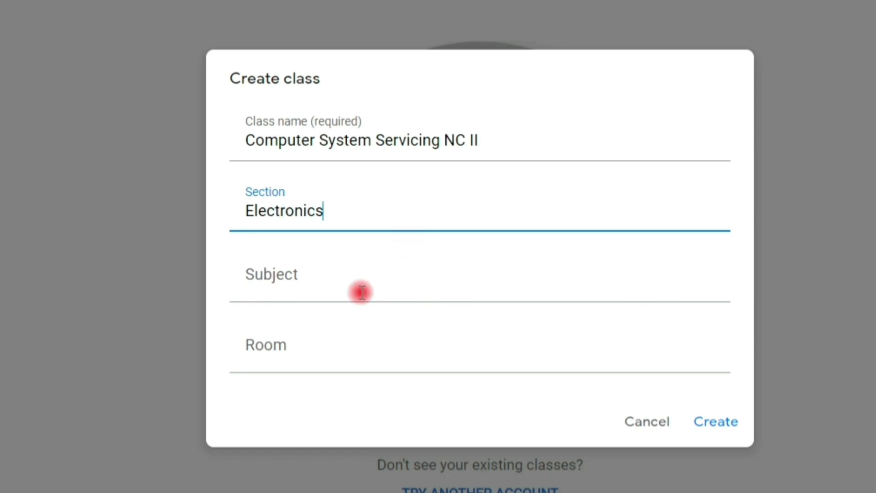
{"action": "left_click", "coordinate": [360, 291]}
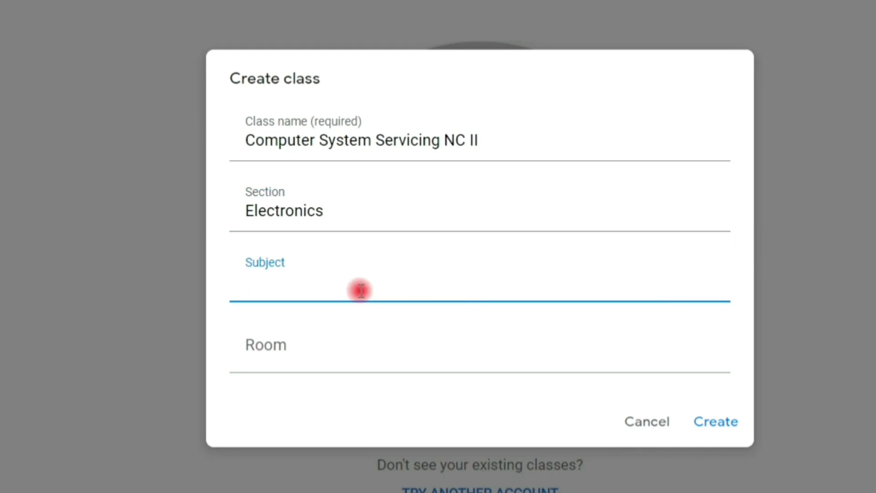
{"action": "type", "text": "CSSNCII"}
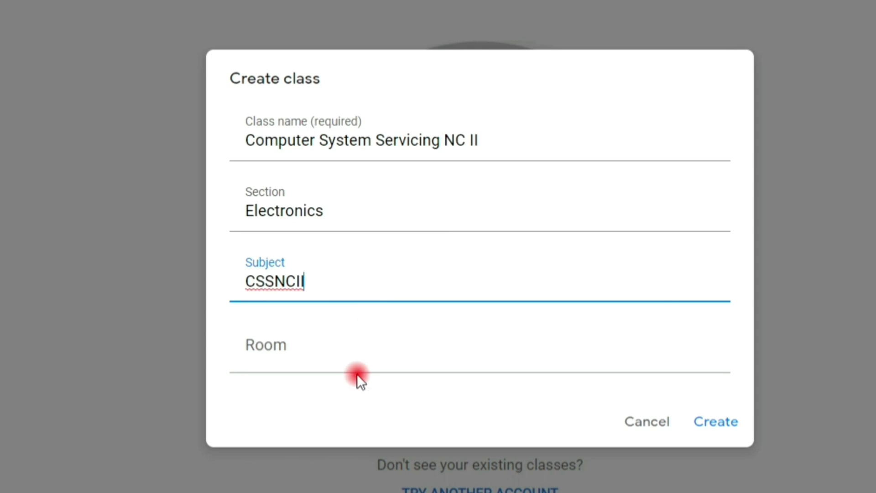
{"action": "left_click", "coordinate": [366, 357]}
{"action": "type", "text": "G C"}
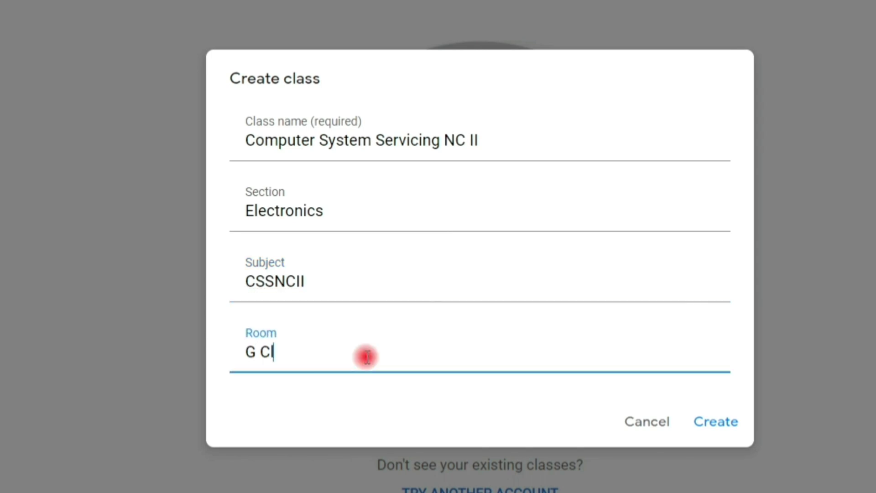
{"action": "type", "text": "lassroom"}
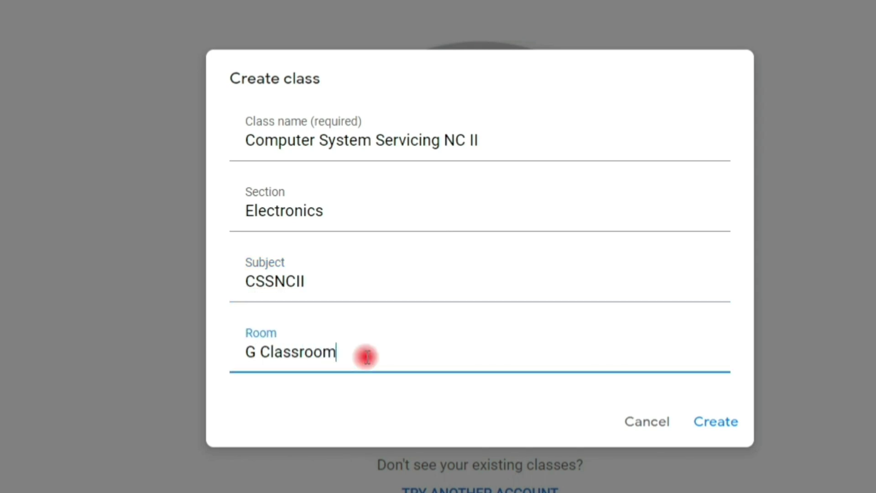
- Create the 'Computer System Servicing NC II' class for section Electronics and dismiss the What's new popup
{"action": "left_click", "coordinate": [736, 426]}
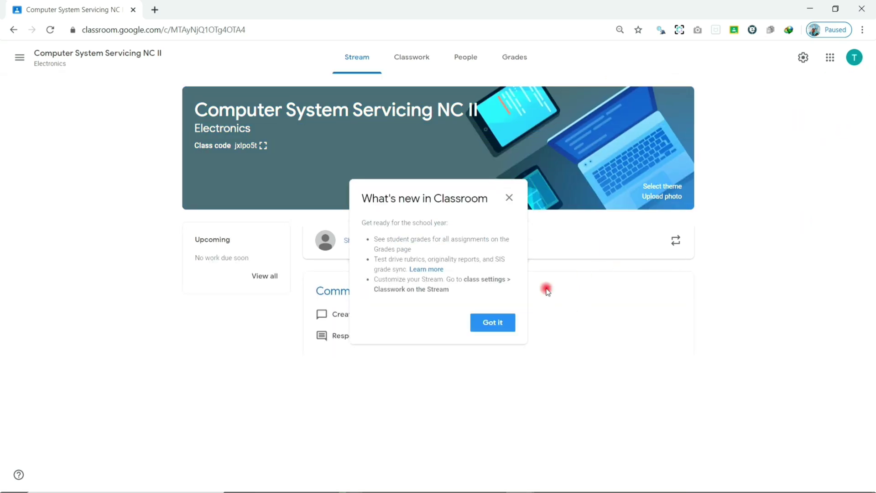
{"action": "left_click", "coordinate": [496, 332]}
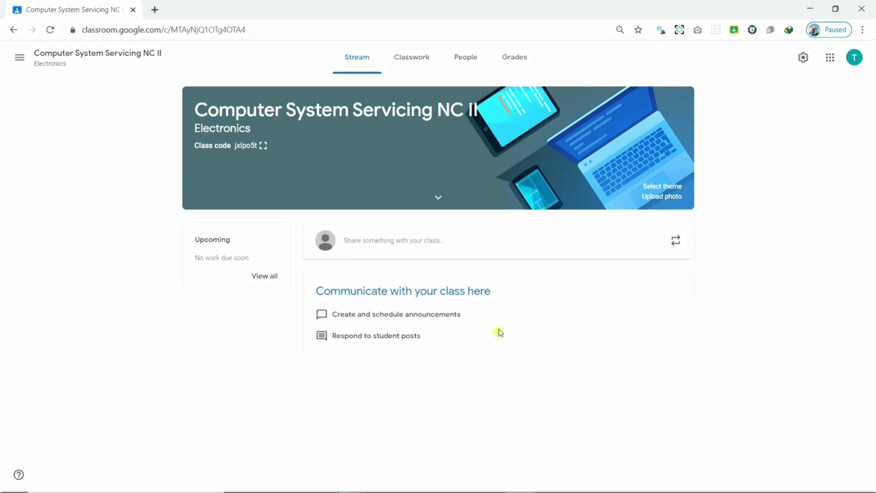